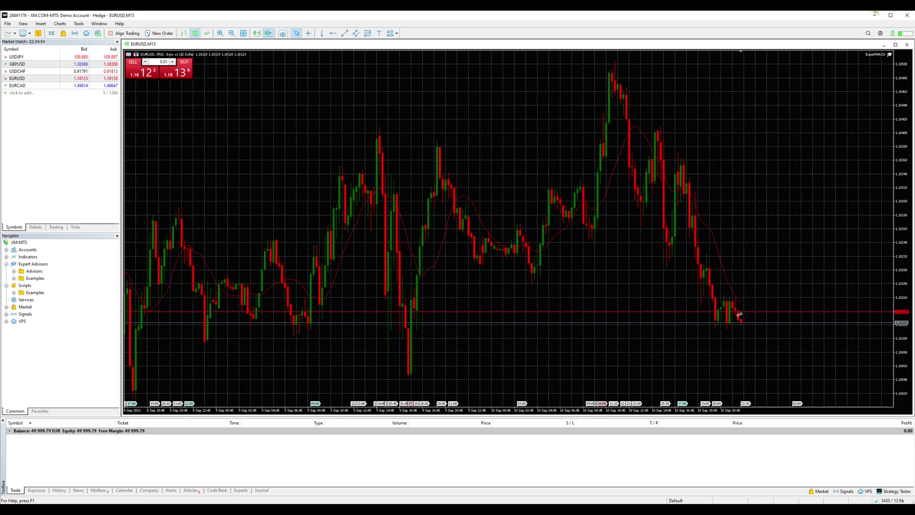
Review the trading settings in the Options window, then close it with OK
{"action": "left_click", "coordinate": [79, 23]}
{"action": "left_click", "coordinate": [110, 108]}
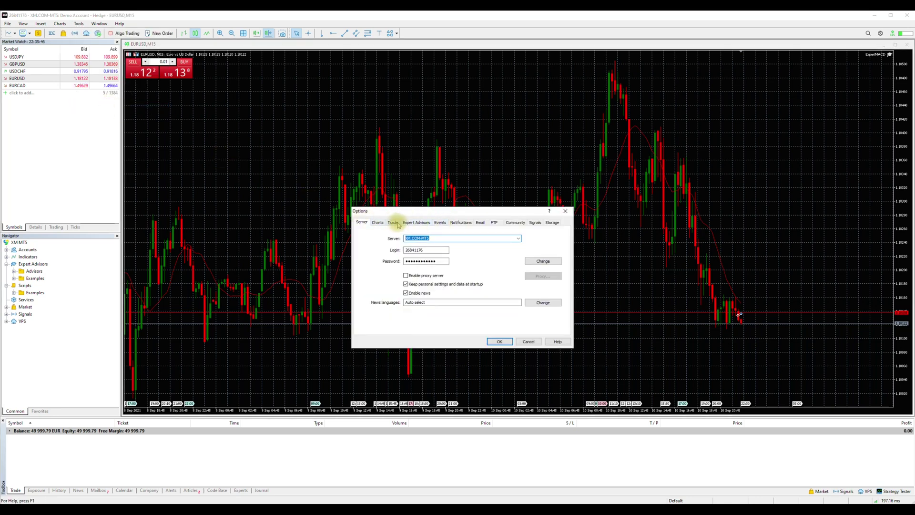
{"action": "left_click", "coordinate": [394, 223]}
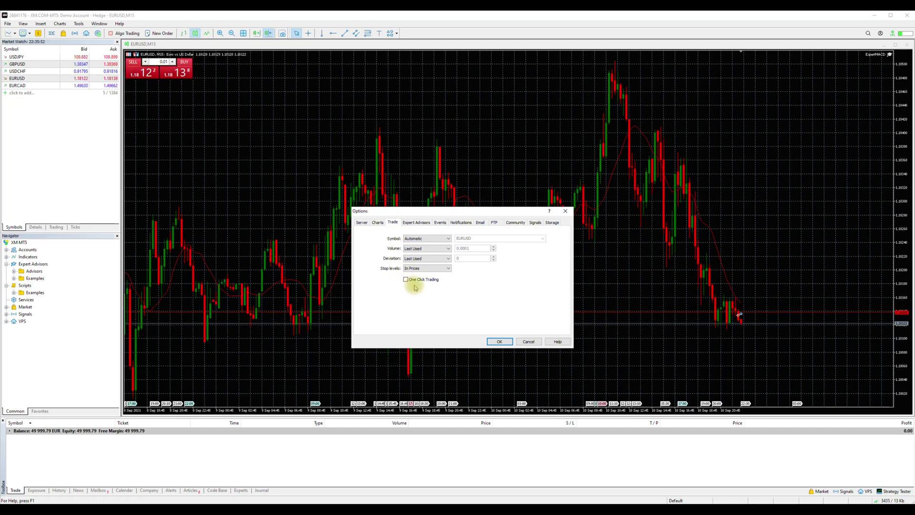
{"action": "left_click", "coordinate": [502, 342]}
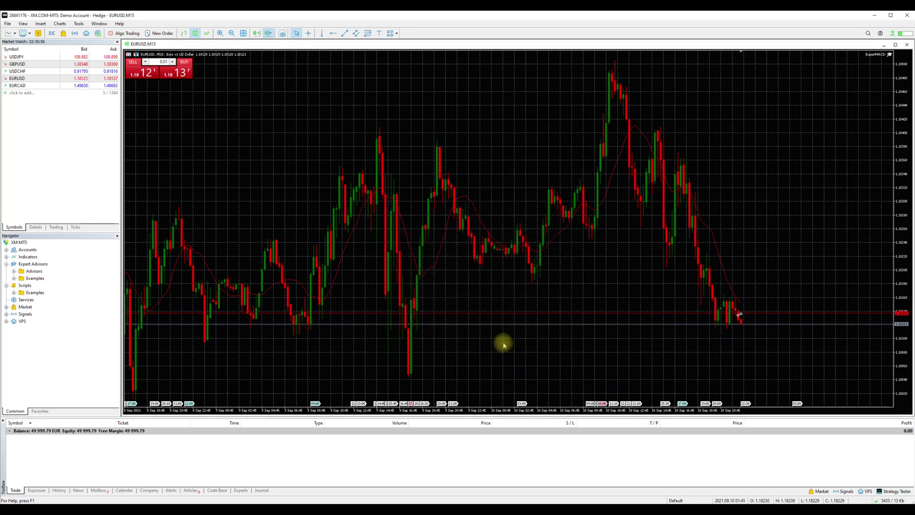
Buy 10 lots of GBPUSD at market with stop loss 1.38320 and take profit 1.38441
{"action": "double_click", "coordinate": [30, 64]}
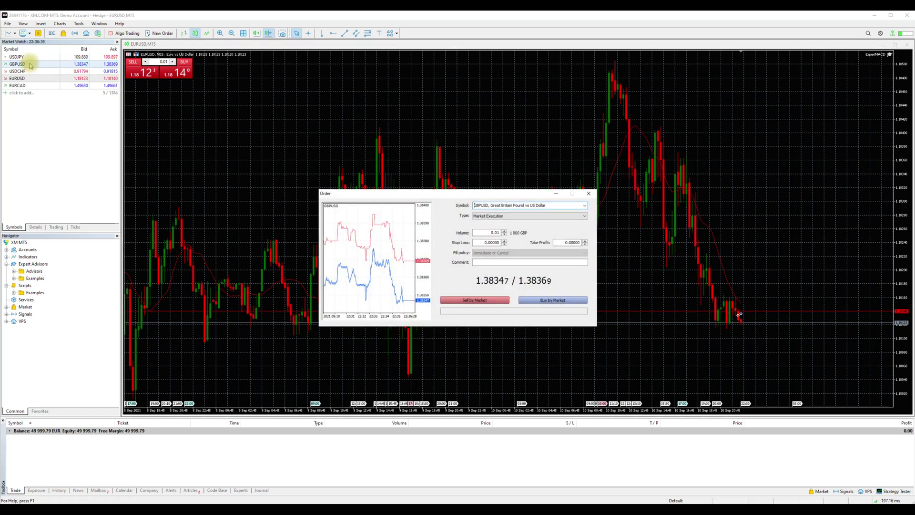
{"action": "left_click", "coordinate": [586, 216]}
{"action": "left_click", "coordinate": [586, 216]}
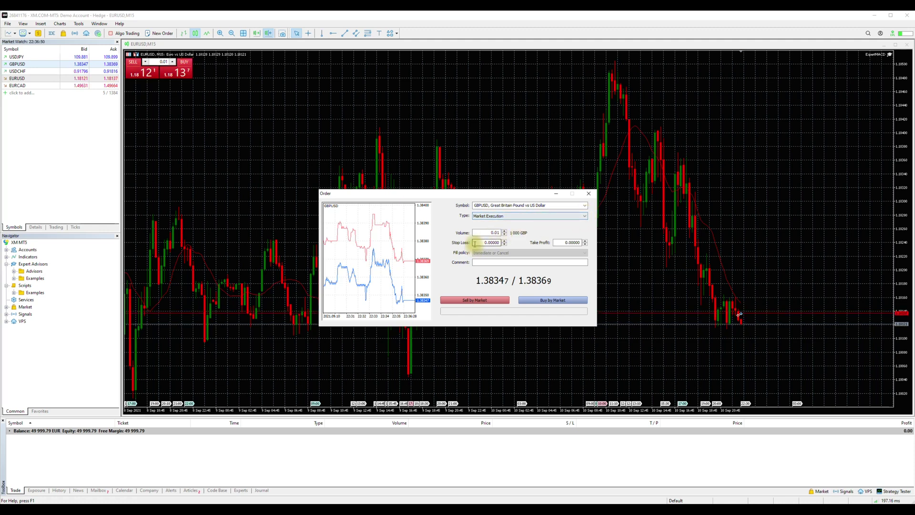
{"action": "left_click", "coordinate": [488, 233]}
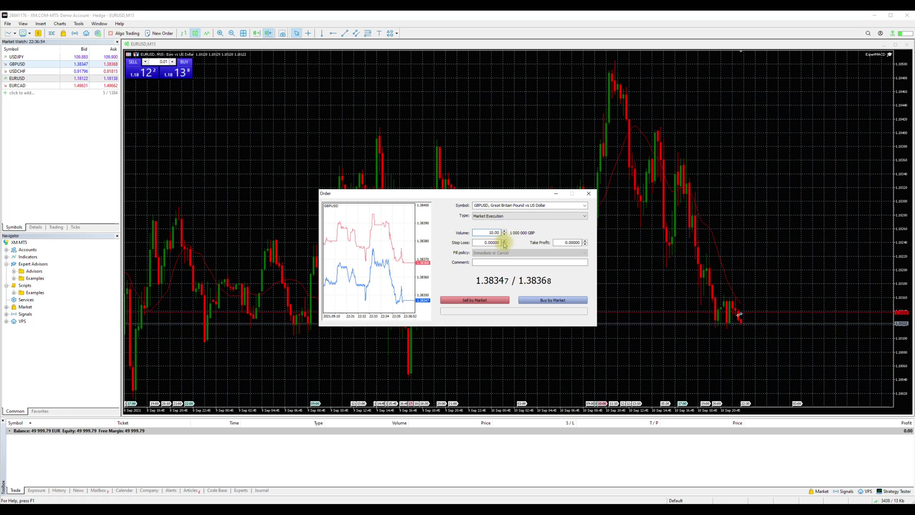
{"action": "left_click", "coordinate": [505, 243]}
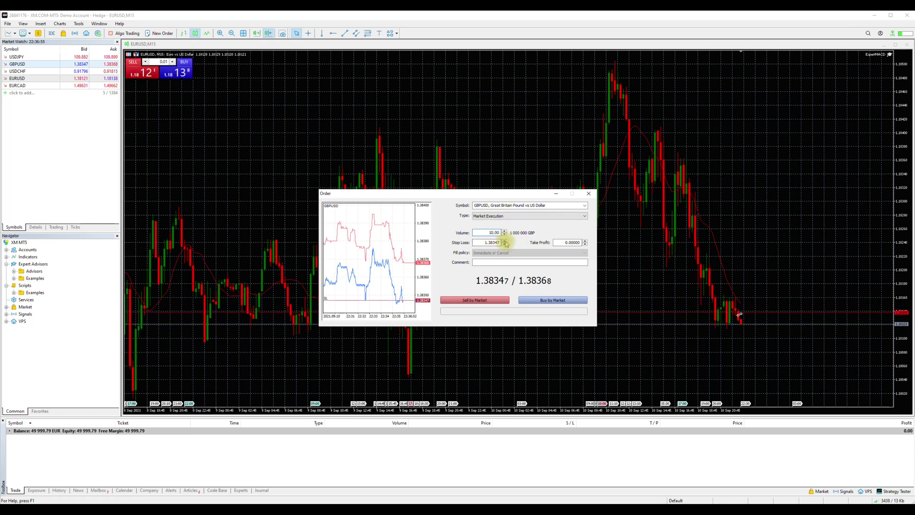
{"action": "left_click", "coordinate": [505, 245]}
{"action": "left_click", "coordinate": [505, 245]}
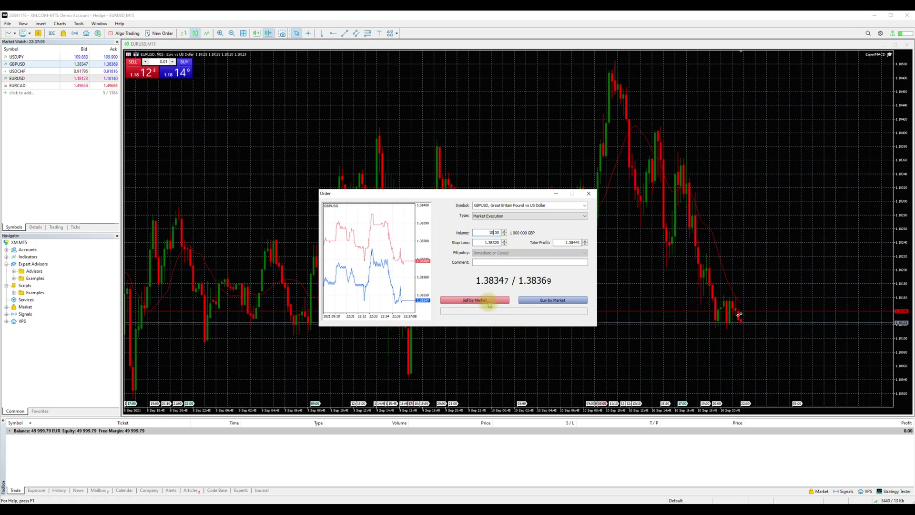
{"action": "left_click", "coordinate": [553, 301]}
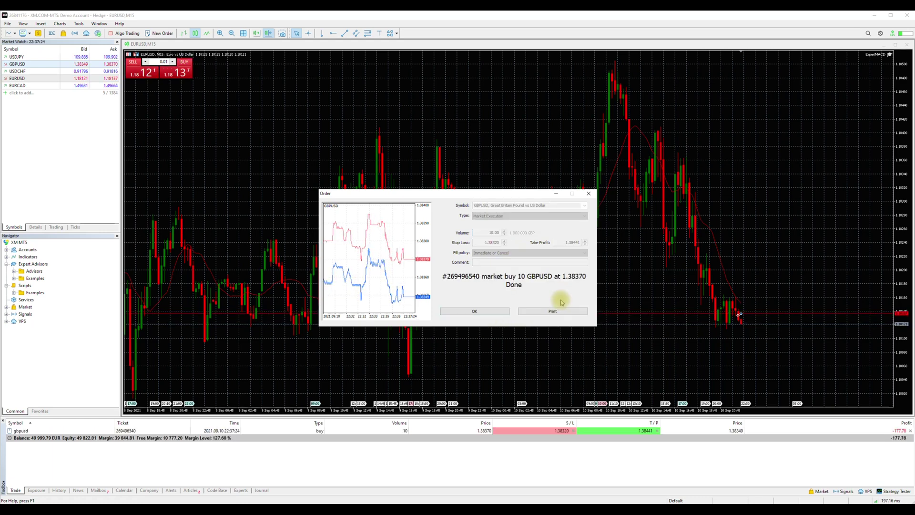
{"action": "left_click", "coordinate": [589, 194]}
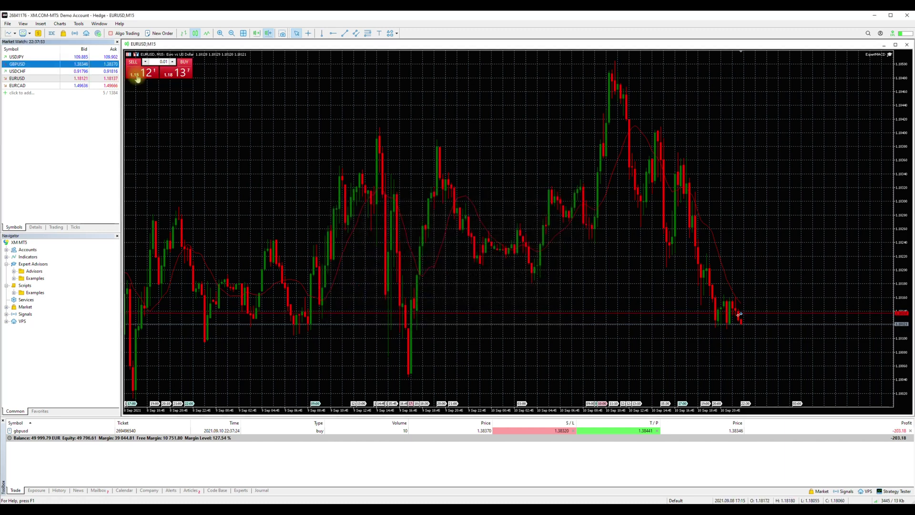
Open a 1-lot EURUSD market buy at 1.18137 from the chart's BUY button
{"action": "left_click", "coordinate": [179, 73]}
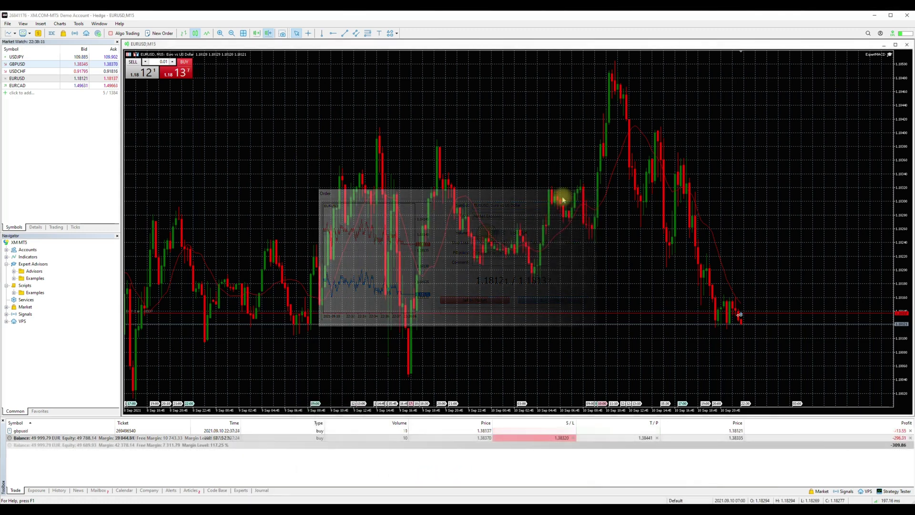
{"action": "right_click", "coordinate": [521, 118]}
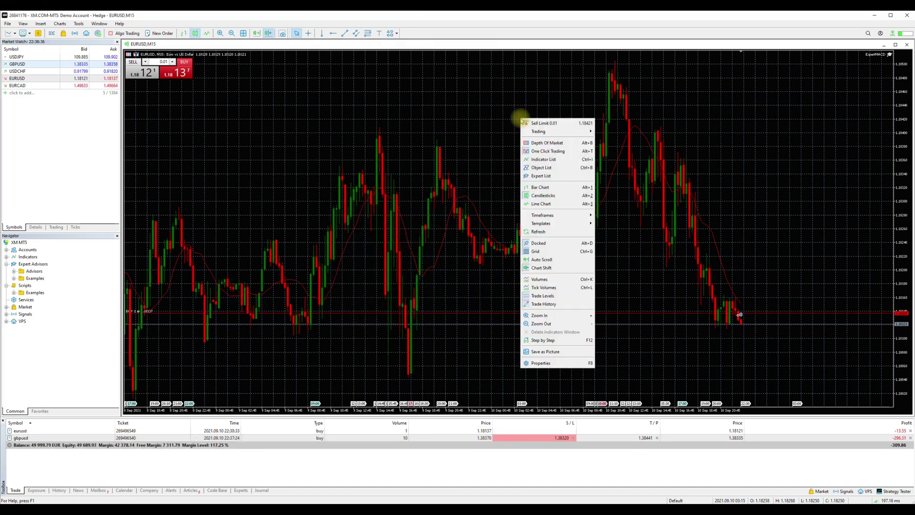
Place a 0.01-lot EURUSD sell limit order at 1.18421 from the chart menu
{"action": "left_click", "coordinate": [548, 124]}
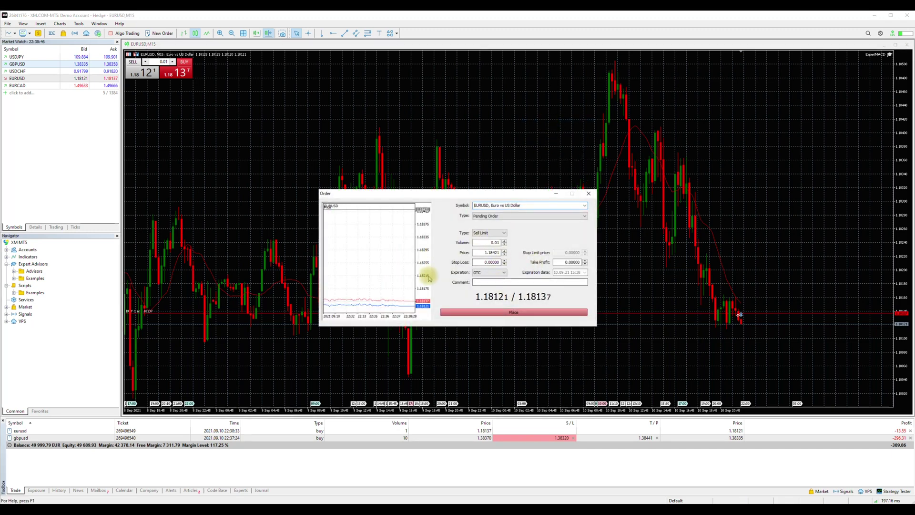
{"action": "left_click", "coordinate": [513, 310]}
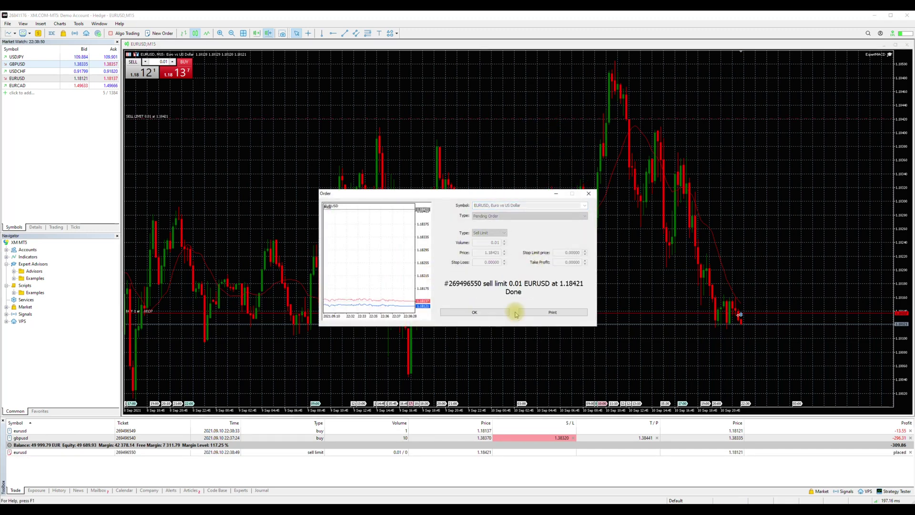
{"action": "left_click", "coordinate": [590, 194]}
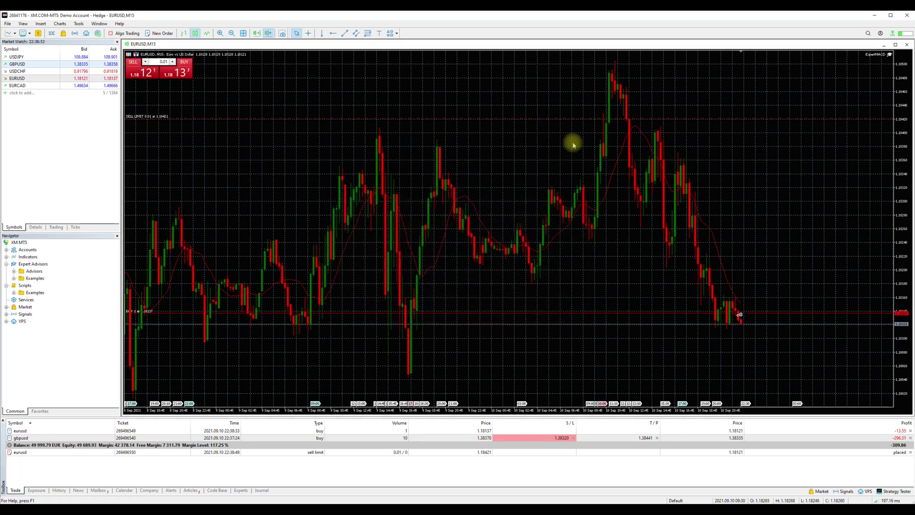
Place a 0.01-lot EURUSD buy limit order at 1.18049 from the chart menu
{"action": "right_click", "coordinate": [656, 375]}
{"action": "left_click", "coordinate": [694, 128]}
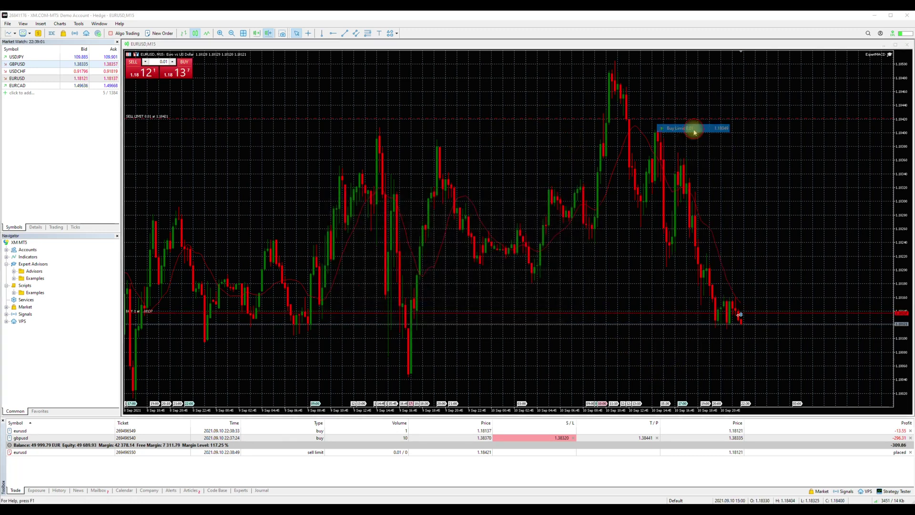
{"action": "left_click", "coordinate": [586, 312]}
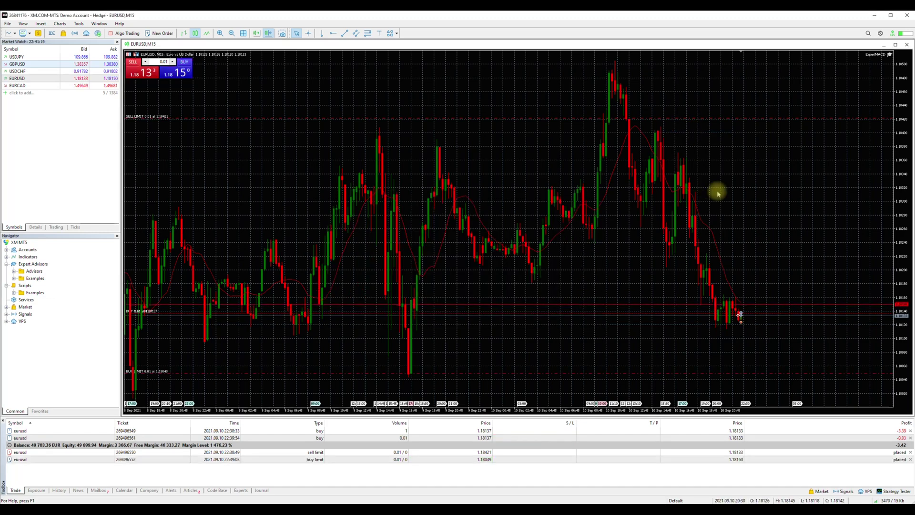
{"action": "left_click", "coordinate": [160, 33]}
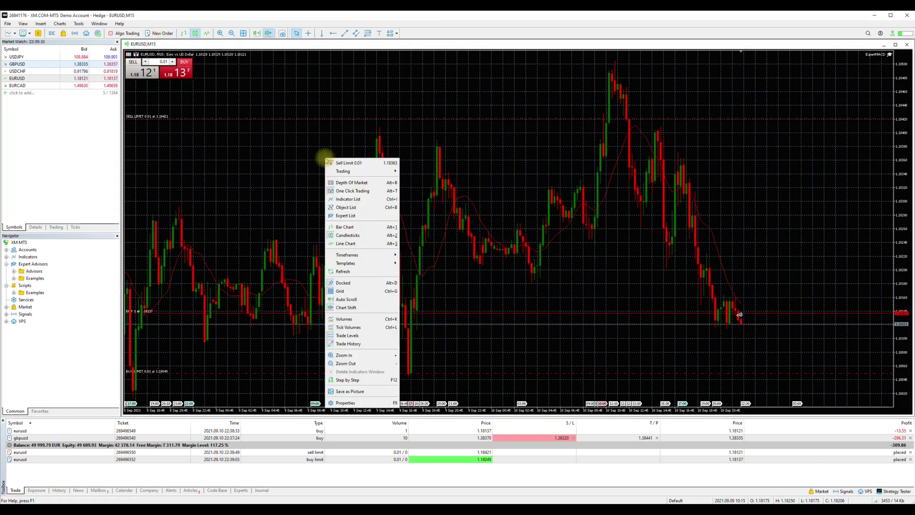
{"action": "mouse_move", "coordinate": [387, 171]}
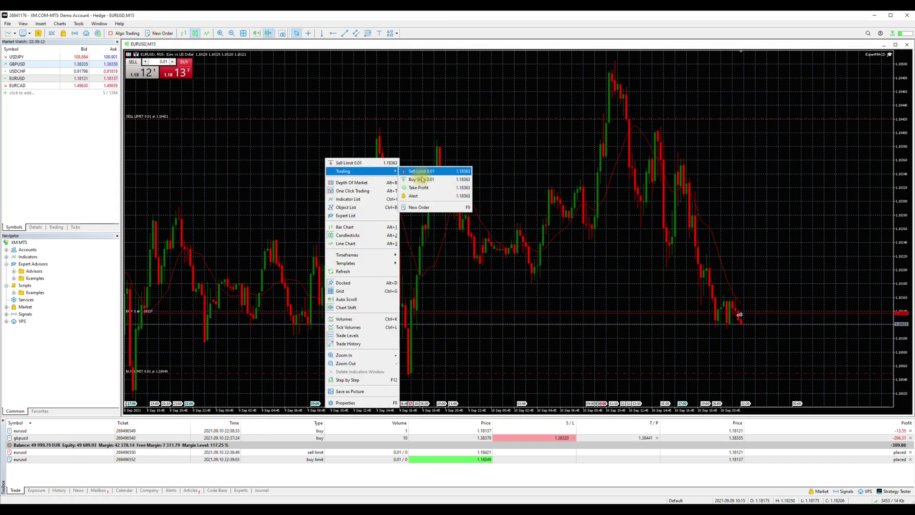
{"action": "left_click", "coordinate": [419, 207]}
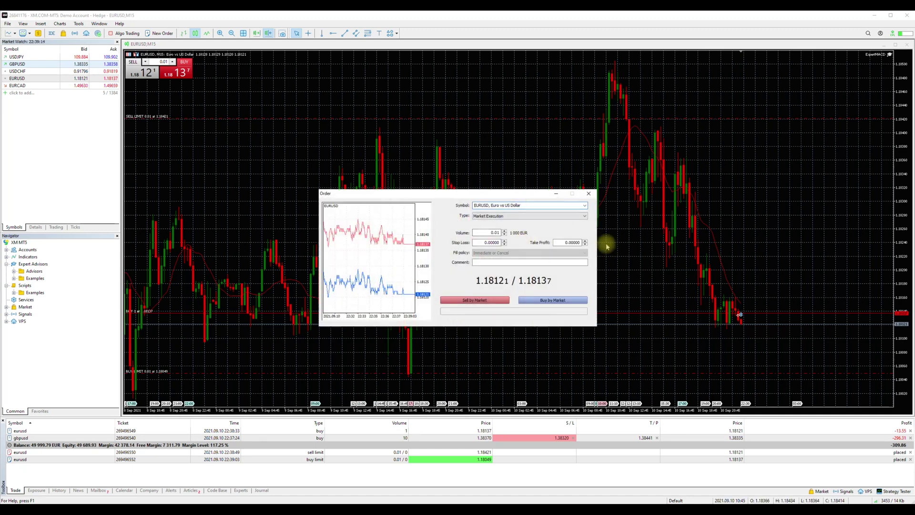
{"action": "left_click", "coordinate": [588, 195]}
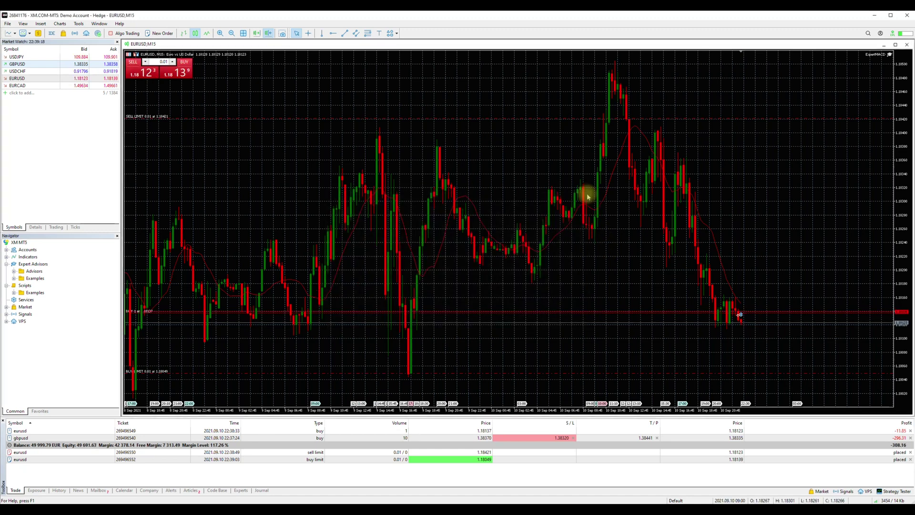
{"action": "right_click", "coordinate": [341, 476]}
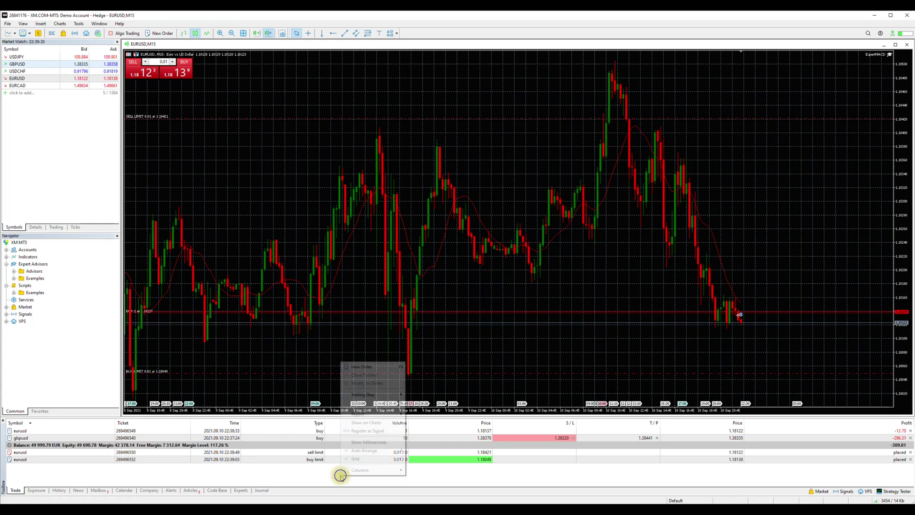
{"action": "left_click", "coordinate": [362, 367]}
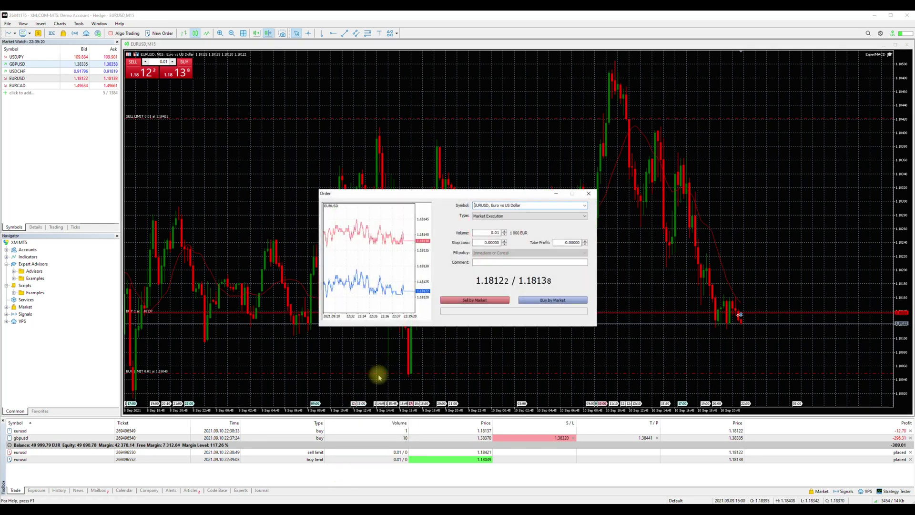
{"action": "left_click", "coordinate": [590, 195]}
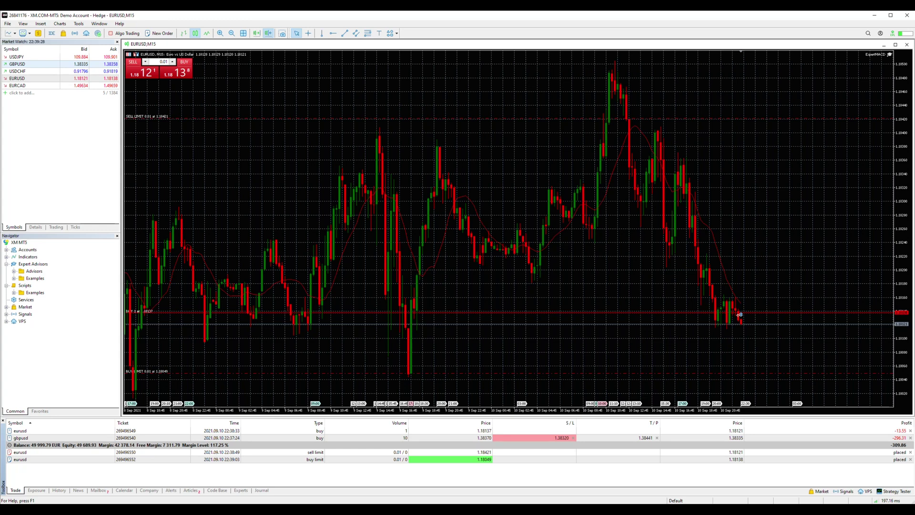
Enable One Click Trading on the Trade tab with its terms accepted, and apply the Options
{"action": "key", "text": "ctrl+o"}
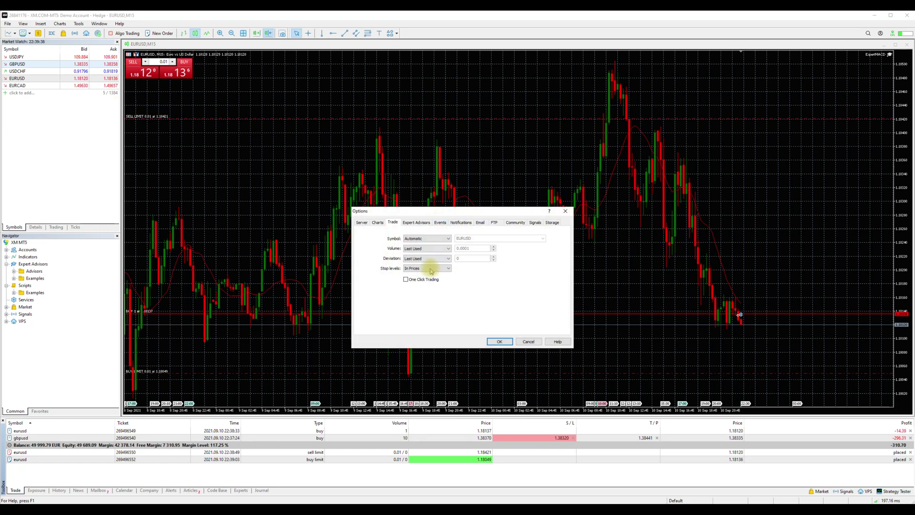
{"action": "left_click", "coordinate": [406, 280]}
{"action": "left_click", "coordinate": [409, 328]}
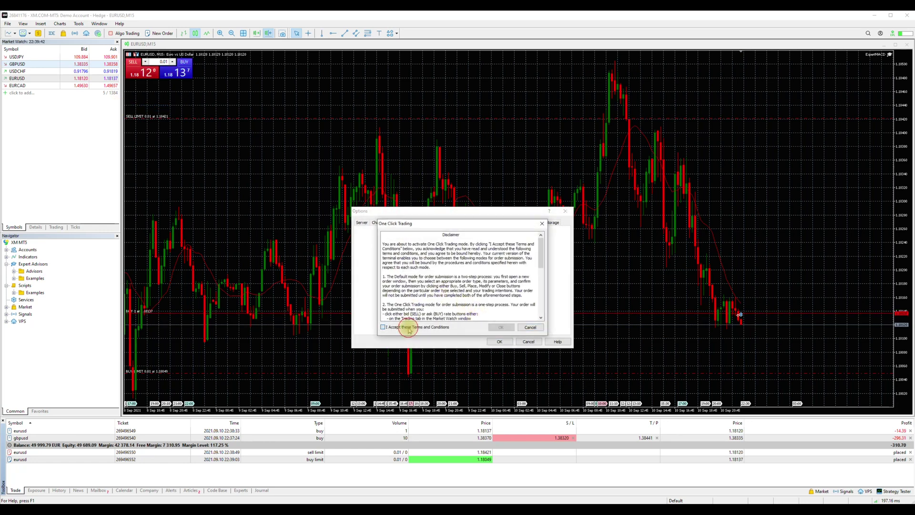
{"action": "left_click", "coordinate": [502, 327]}
{"action": "left_click", "coordinate": [506, 342]}
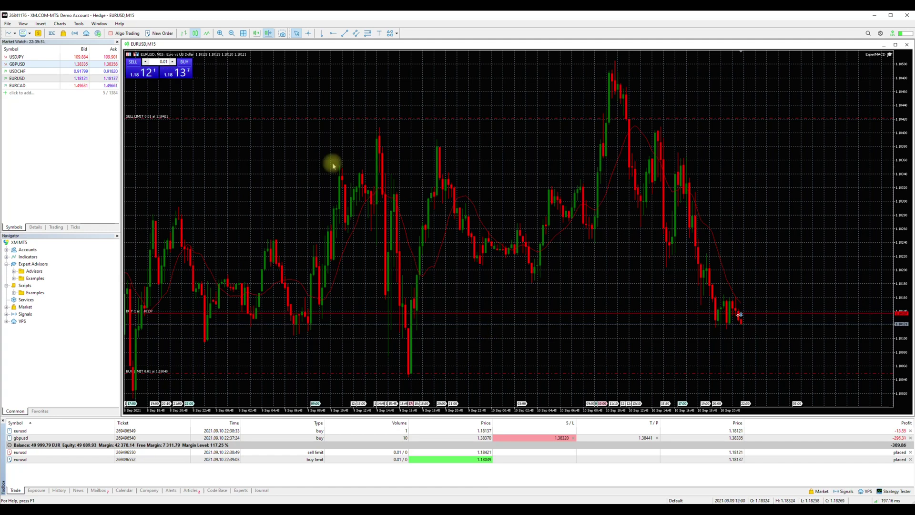
Open a 0.01 EURUSD buy and a 0.01 sell with one-click boxes, then close the 10-lot GBPUSD position
{"action": "left_click", "coordinate": [182, 77]}
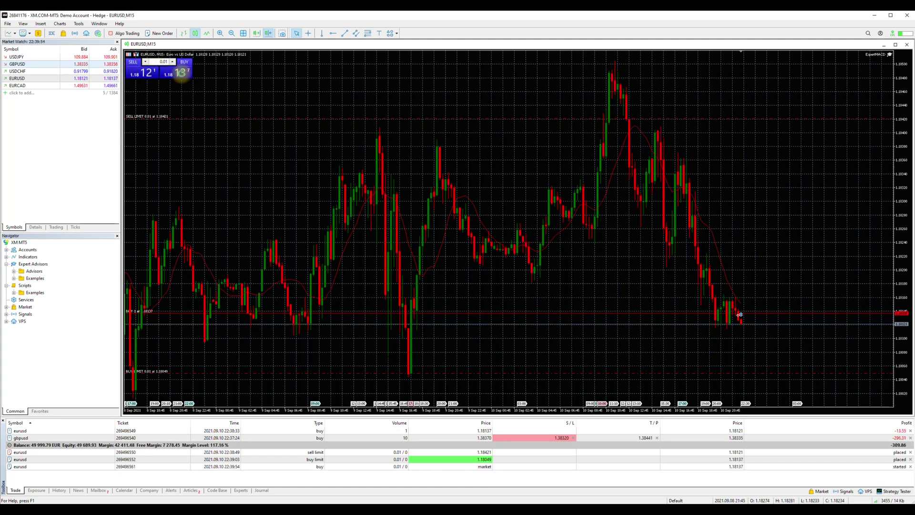
{"action": "left_click", "coordinate": [145, 74]}
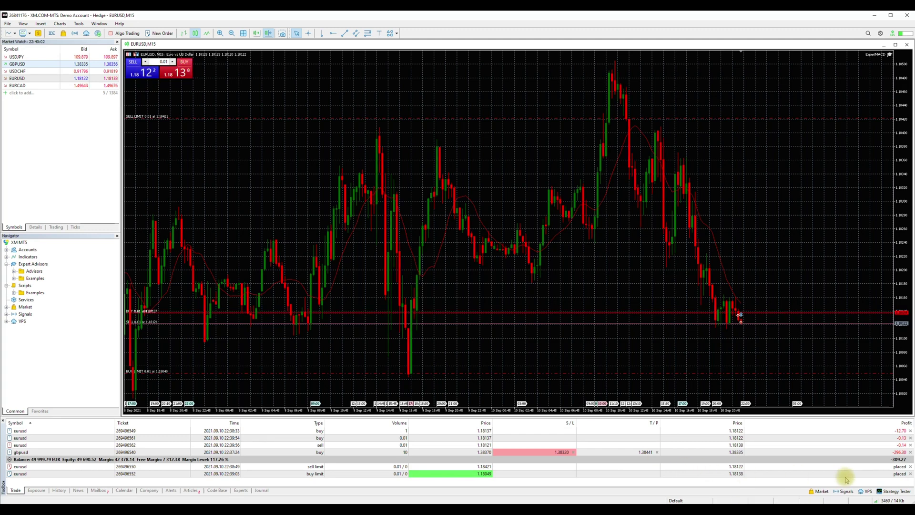
{"action": "left_click", "coordinate": [910, 452]}
{"action": "right_click", "coordinate": [861, 445]}
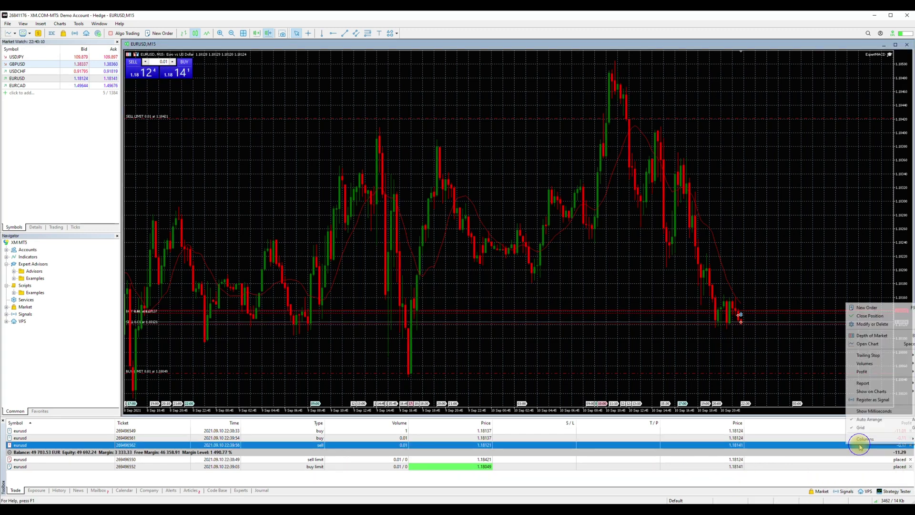
Close the 0.01 EURUSD sell, then view and dismiss the Modify form for the 0.01 buy
{"action": "left_click", "coordinate": [862, 317]}
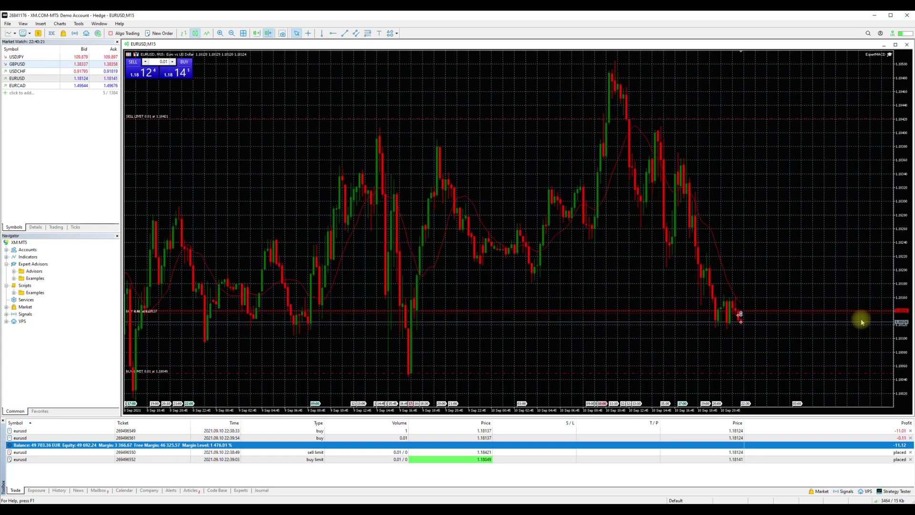
{"action": "right_click", "coordinate": [393, 438]}
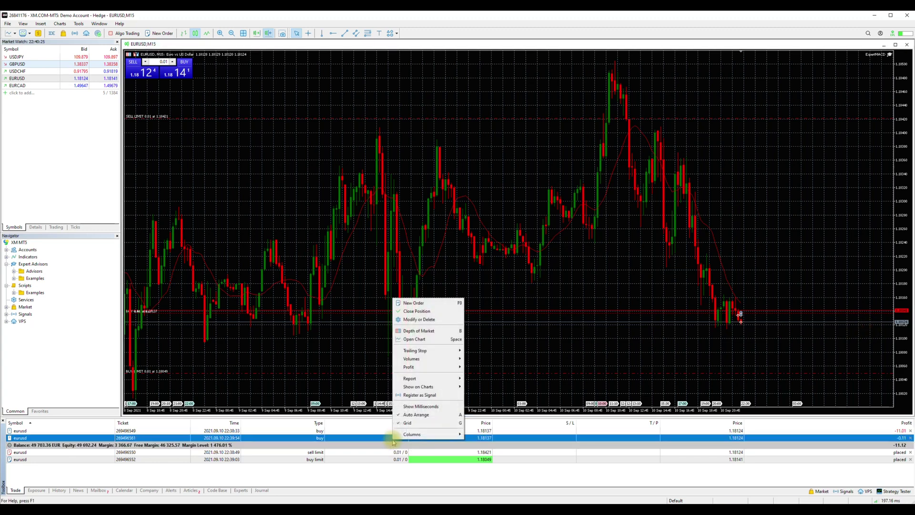
{"action": "left_click", "coordinate": [429, 319]}
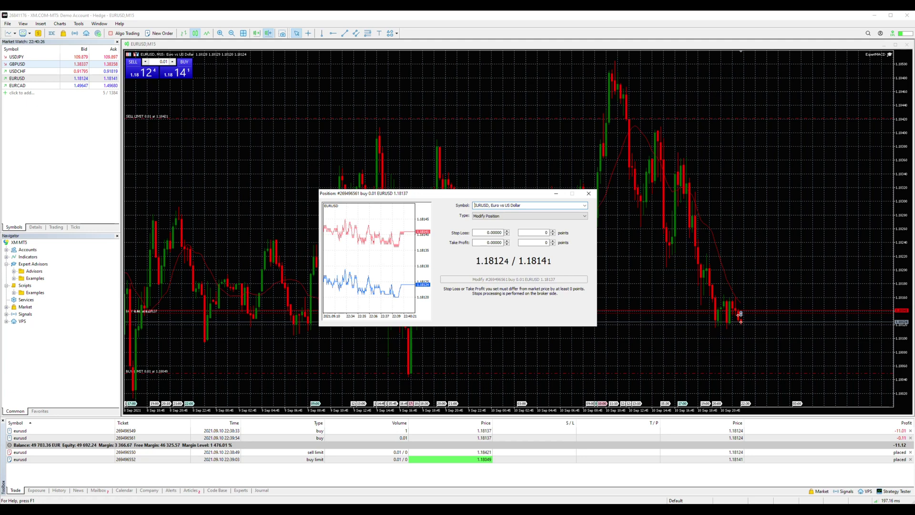
{"action": "left_click", "coordinate": [589, 194]}
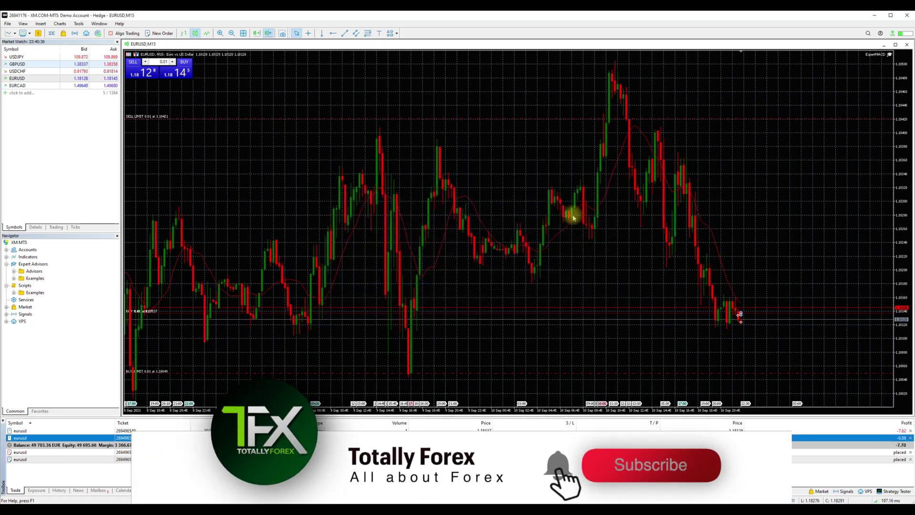